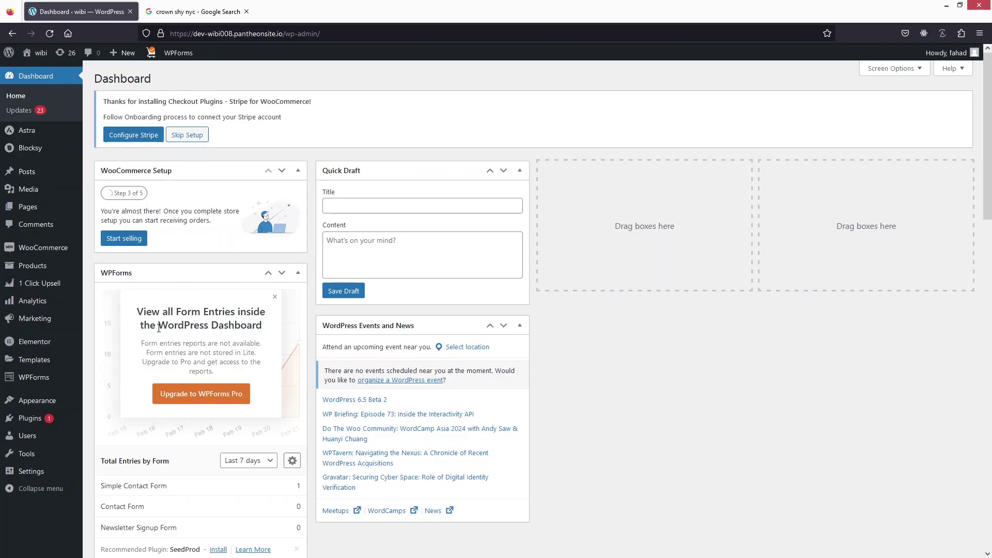
Step: Search the plugin directory for 'tagembed' and install the Tagembed plugin
mouse_move(49, 423)
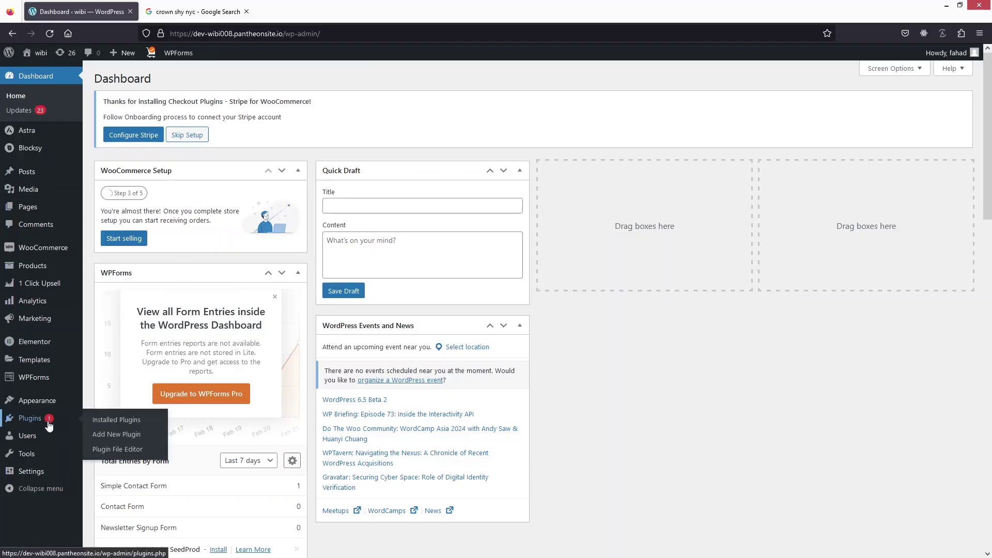
left_click(129, 436)
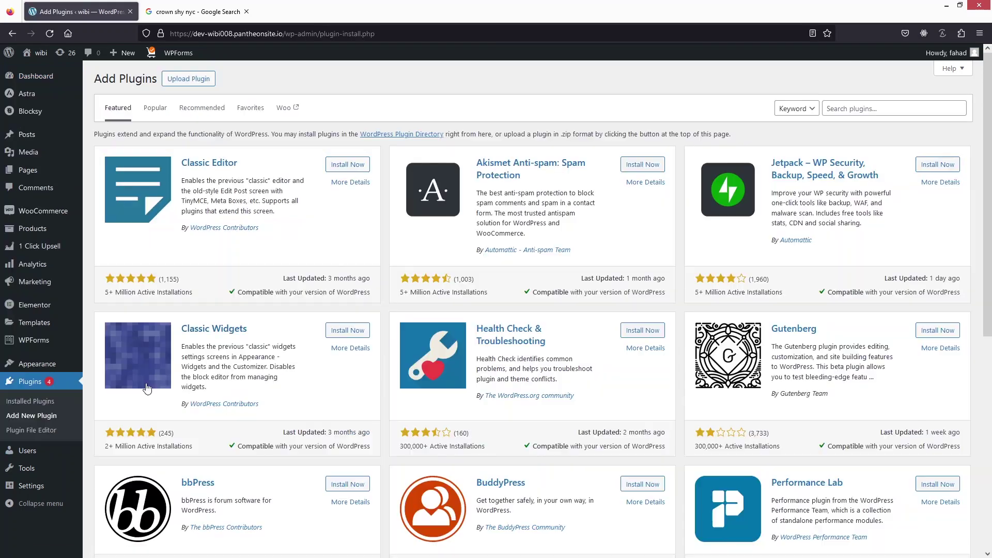
left_click(845, 109)
type("tagembed")
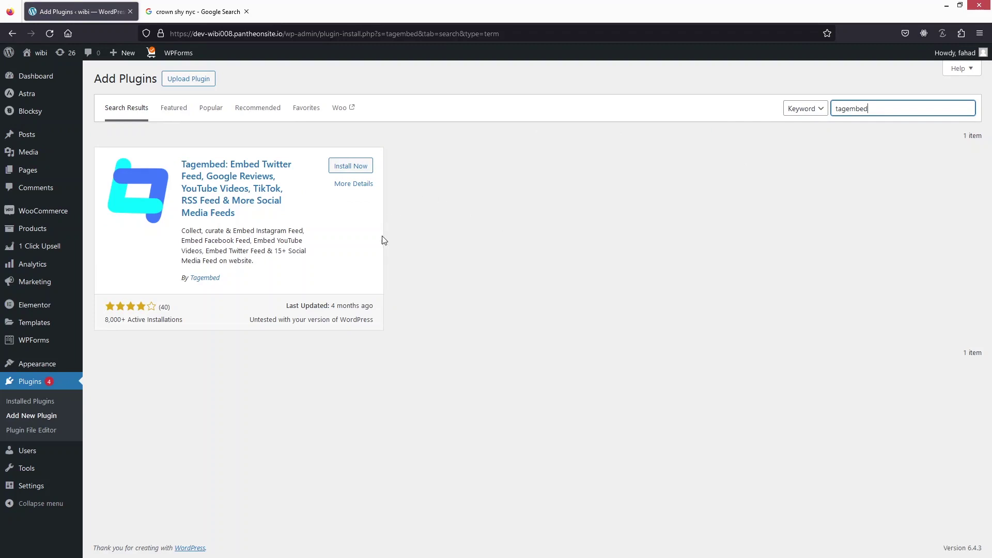
left_click(353, 167)
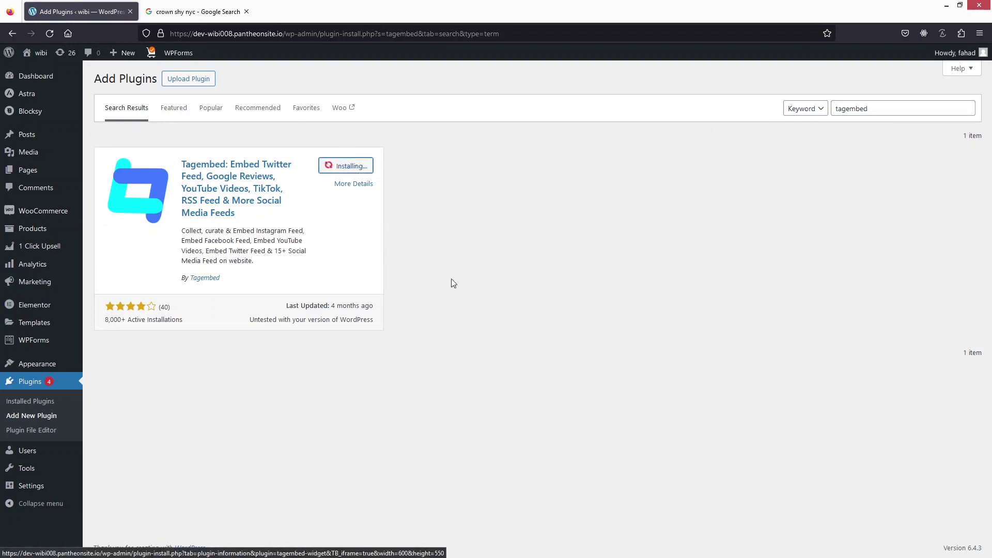
Step: Activate Tagembed and start a feed with Network set to Google Review and Feed Filter to Places
left_click(361, 169)
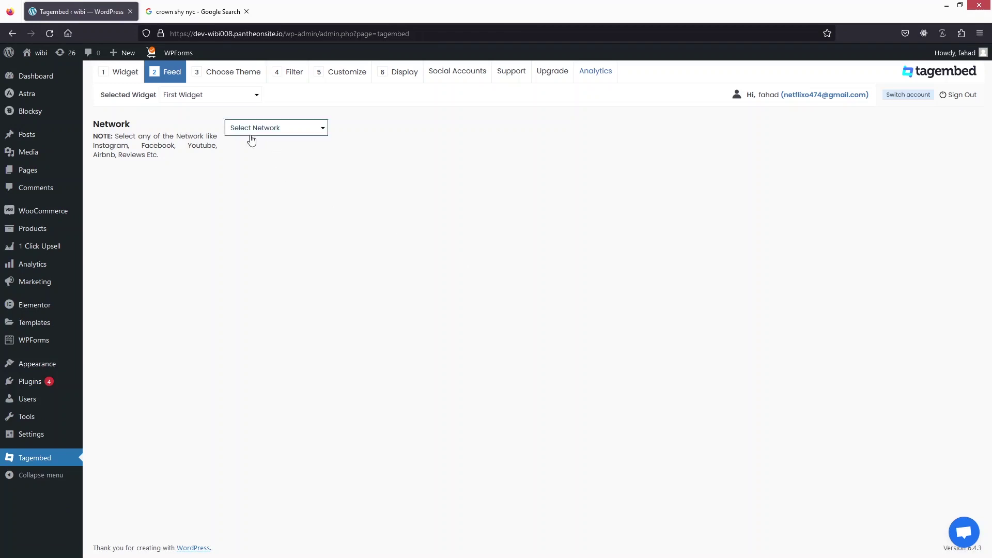
left_click(312, 130)
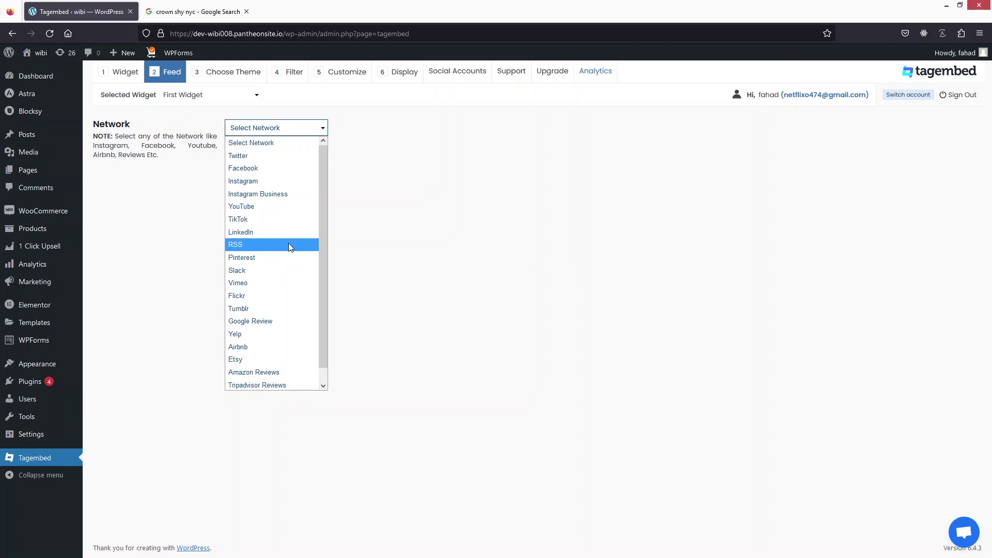
left_click(278, 321)
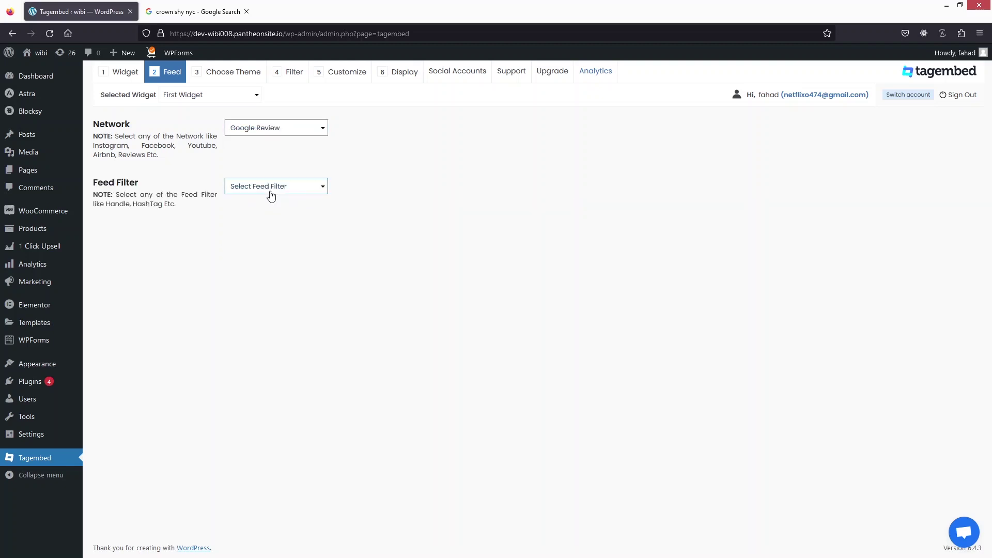
left_click(304, 194)
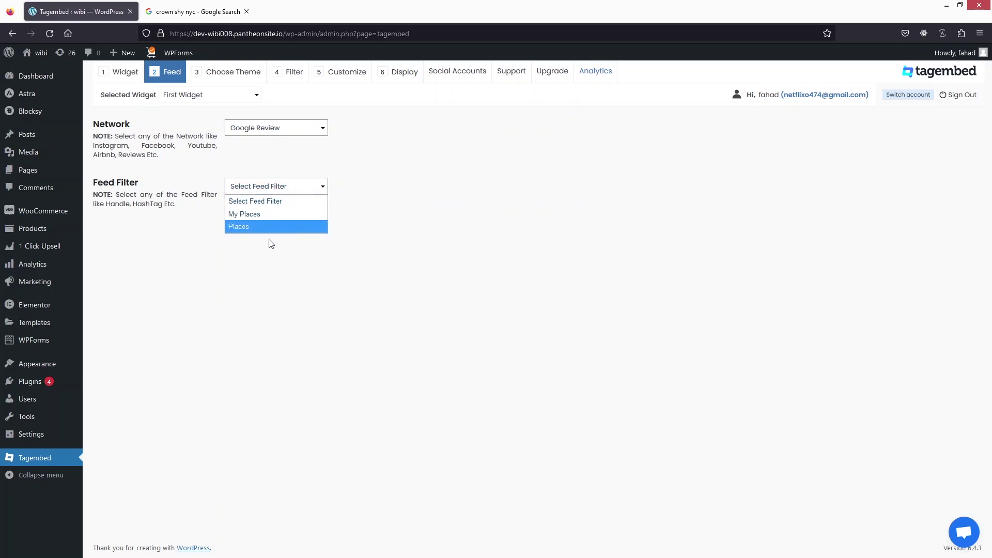
left_click(246, 226)
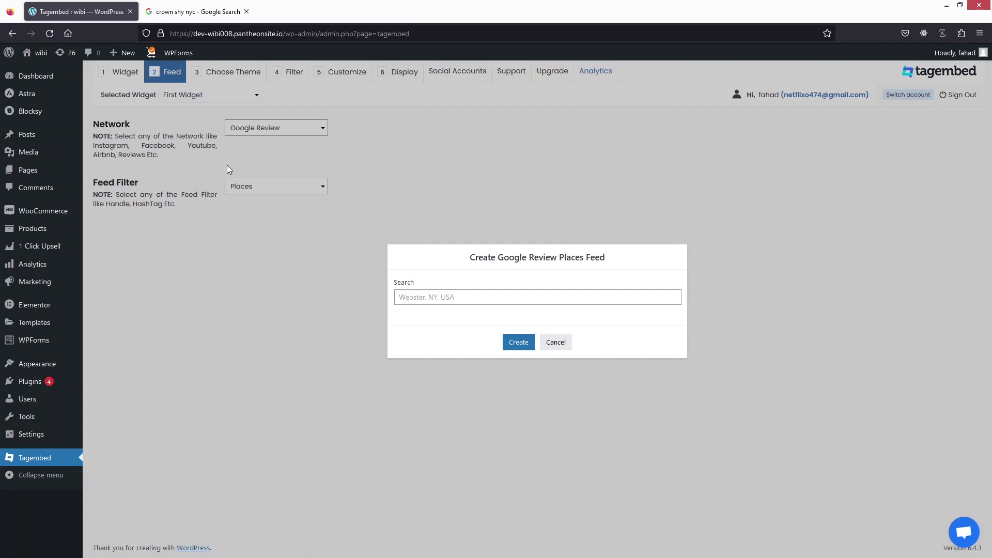
Step: Look over Crown Shy's 1,185 Google reviews in the Google results, then close them
left_click(171, 12)
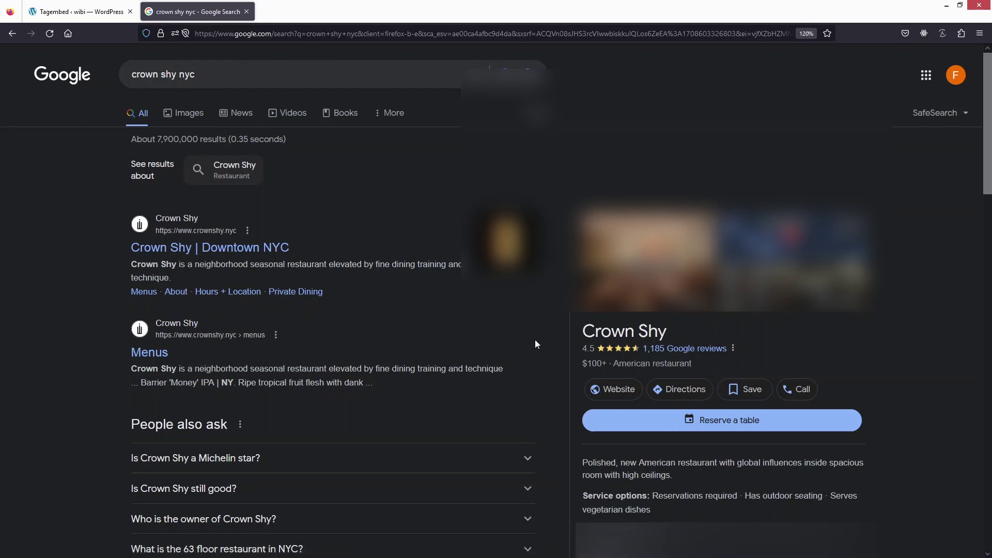
left_click(704, 348)
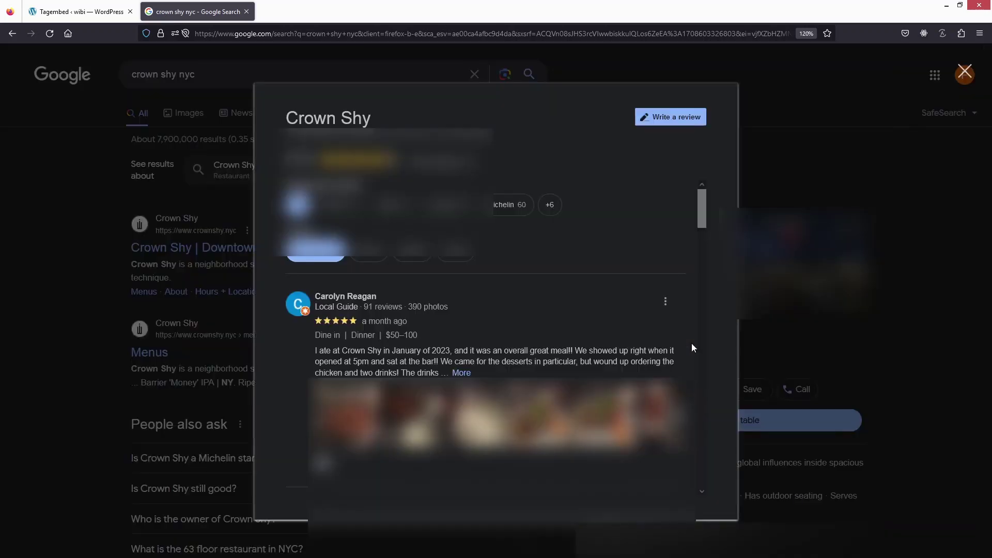
left_click(194, 121)
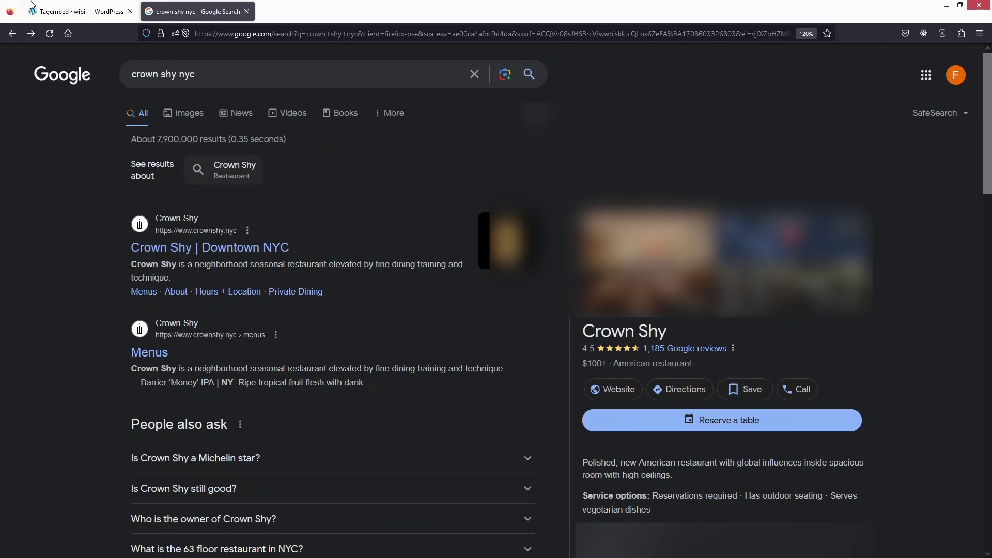
Step: Copy the query 'crown shy nyc' into the Tagembed place search field
left_click_drag(205, 78, 126, 77)
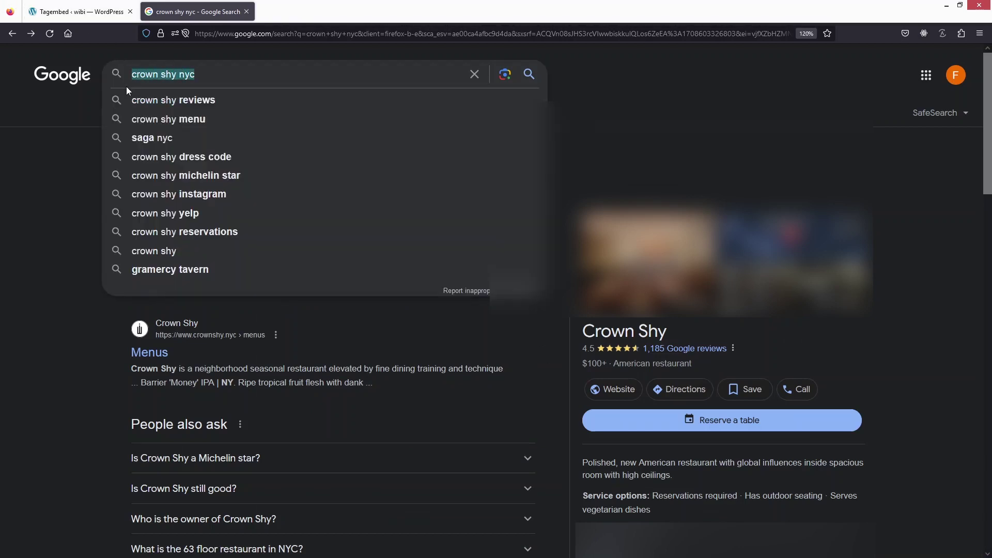
key("ctrl+c")
key("ctrl+Tab")
left_click(459, 295)
key("ctrl+v")
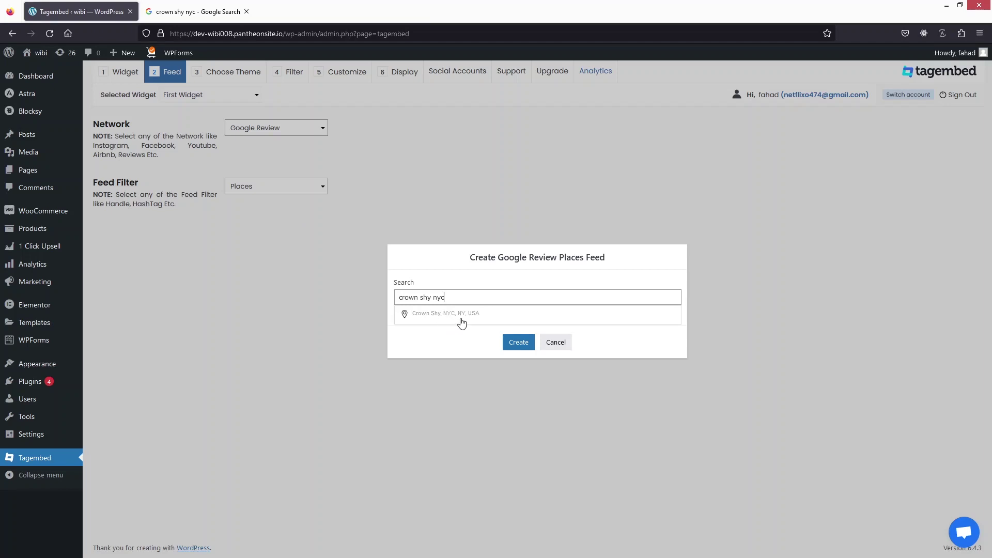
Step: Choose the 'Crown Shy, NYC, NY, USA' place and create the Google Review Places feed
left_click(458, 317)
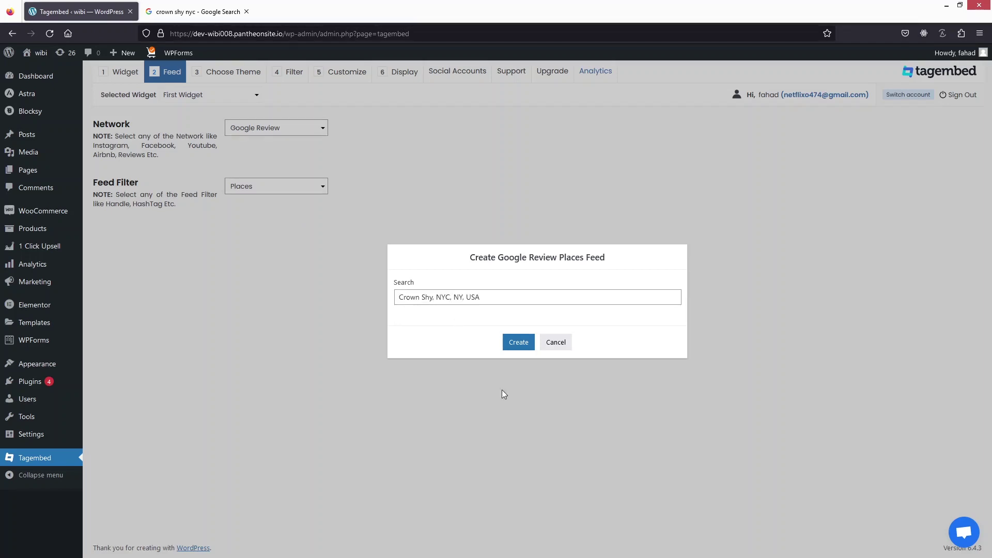
left_click(523, 345)
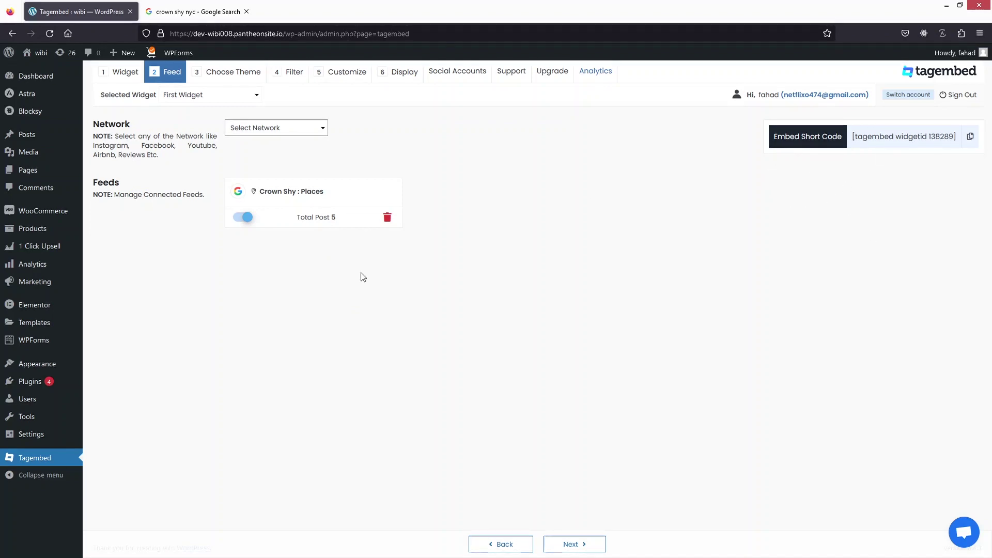
Step: In Choose Theme, switch the widget layout from Snap Card to List View
left_click(598, 547)
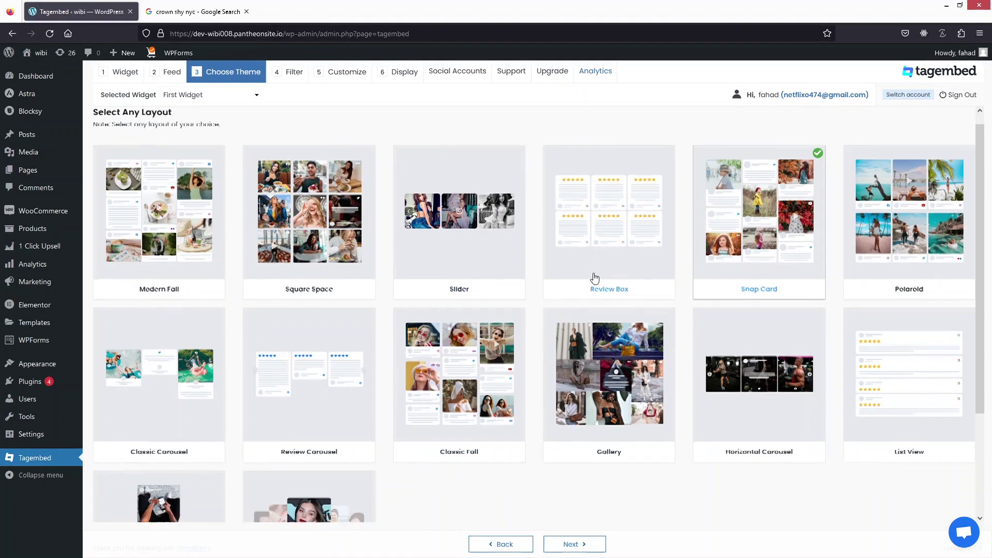
scroll(531, 259, "down", 2)
scroll(569, 268, "down", 3)
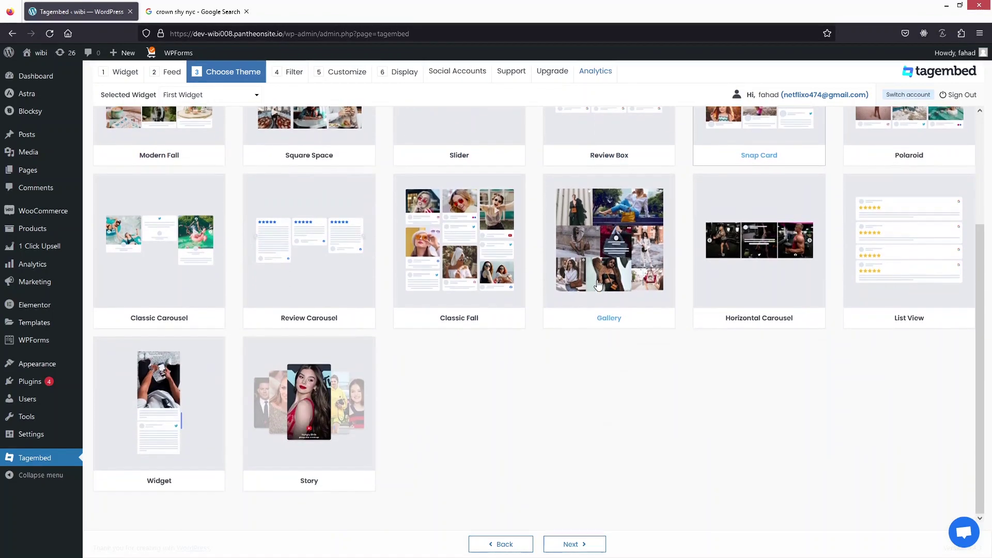
scroll(610, 289, "up", 5)
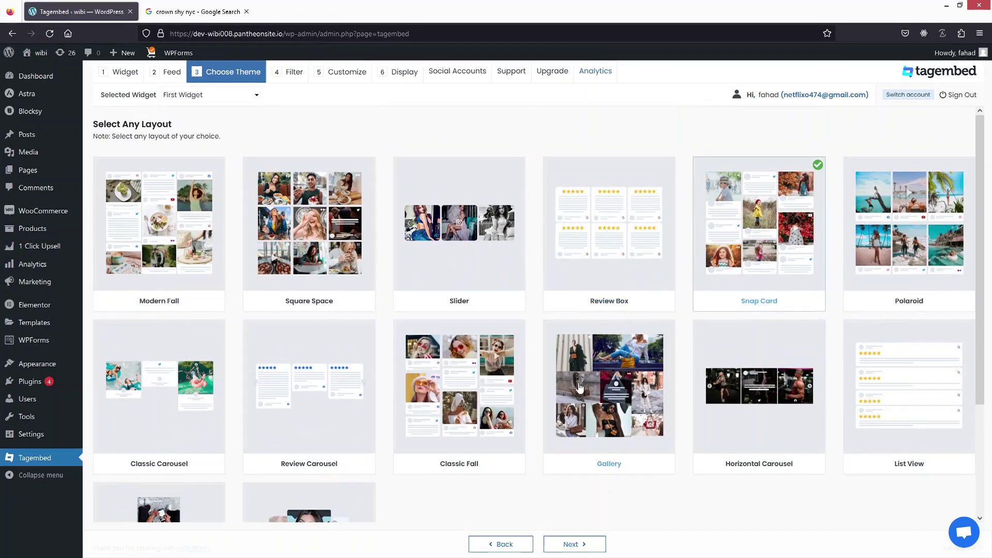
scroll(584, 385, "down", 2)
left_click(907, 346)
scroll(528, 261, "down", 5)
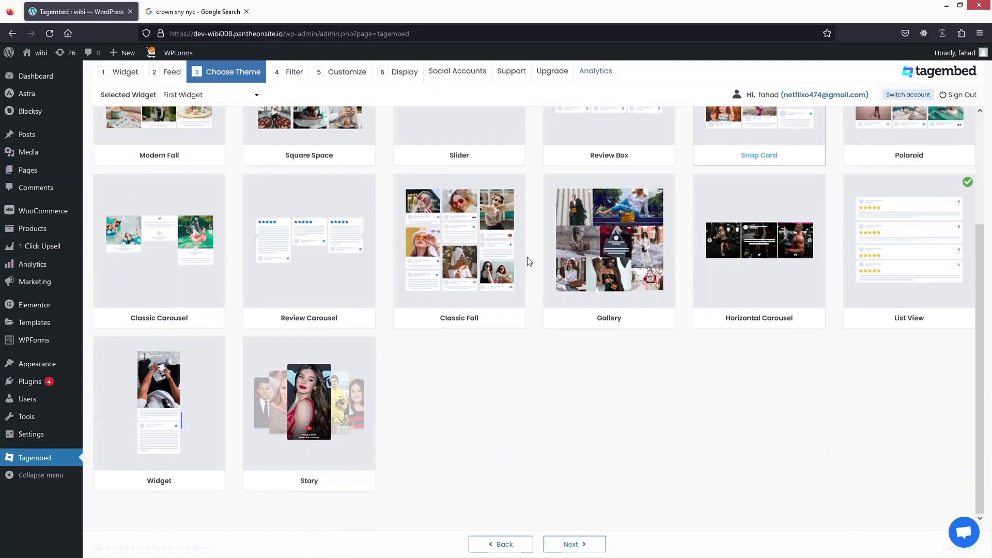
Step: Go through the Filter step's five Crown Shy reviews to the Customize Feeds settings
left_click(585, 545)
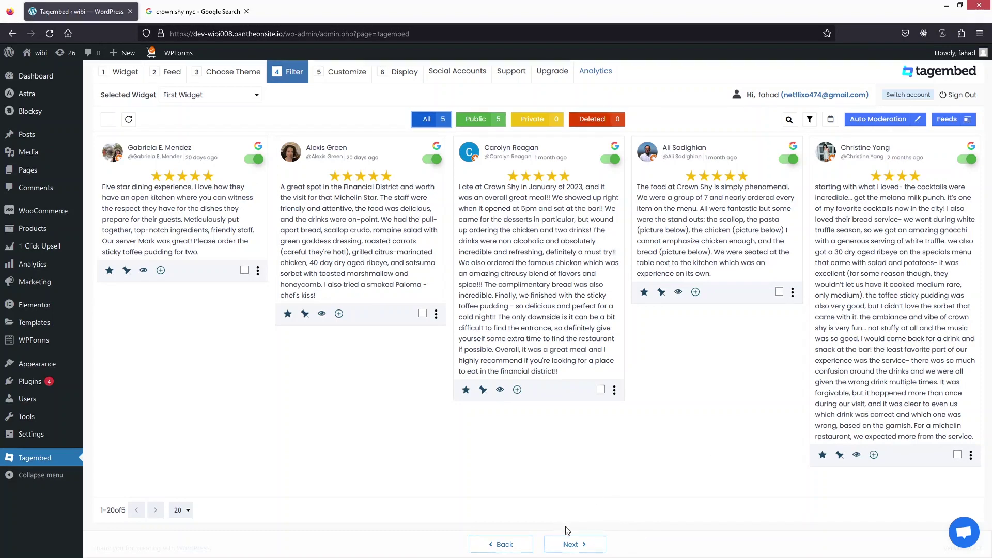
left_click(572, 543)
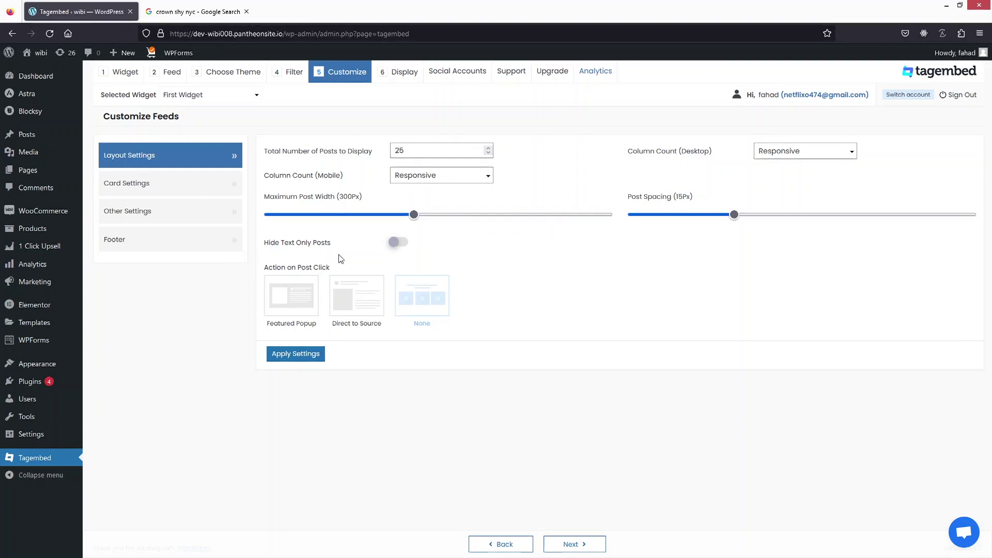
Step: Give the review cards a rounded Card Curve, check Other Settings and Footer, and go to Display
left_click(166, 187)
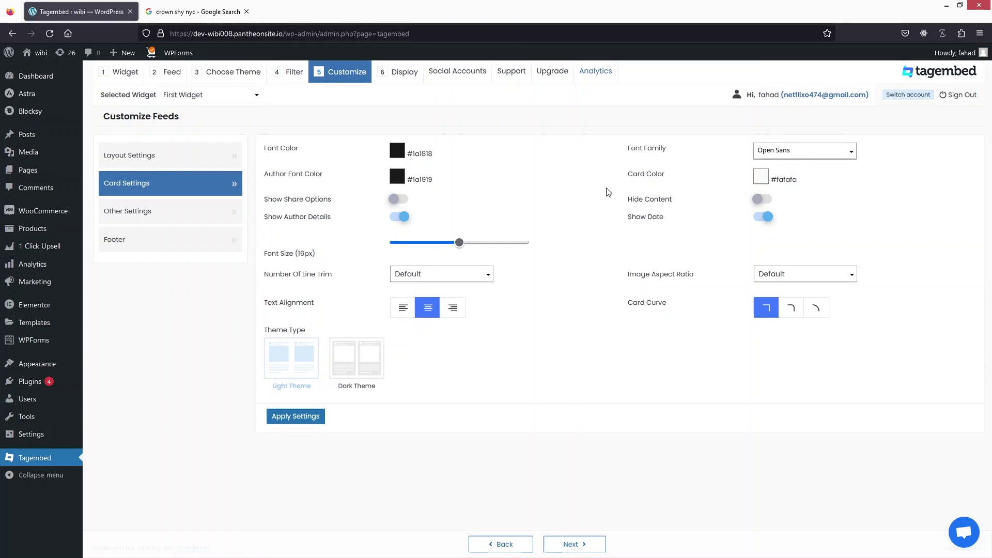
left_click(790, 313)
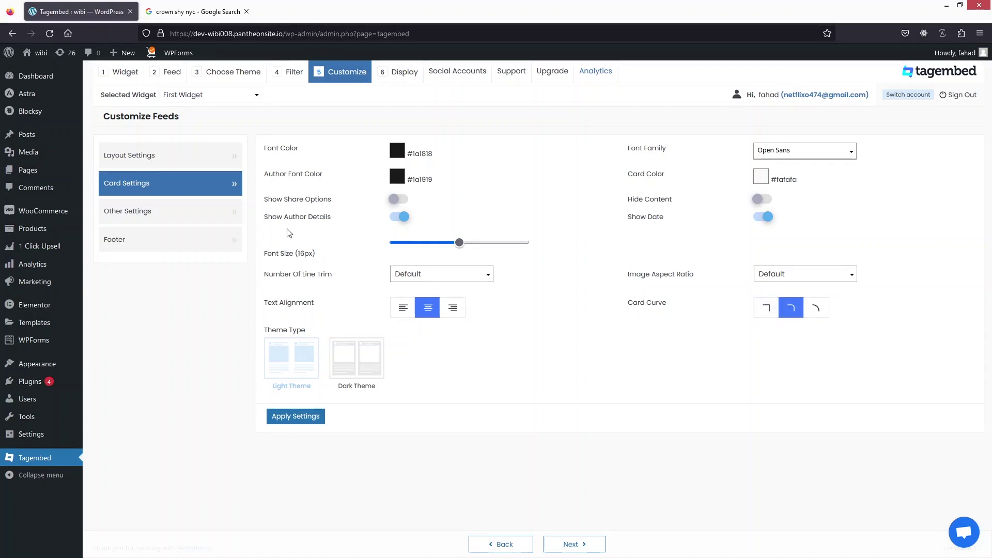
left_click(162, 221)
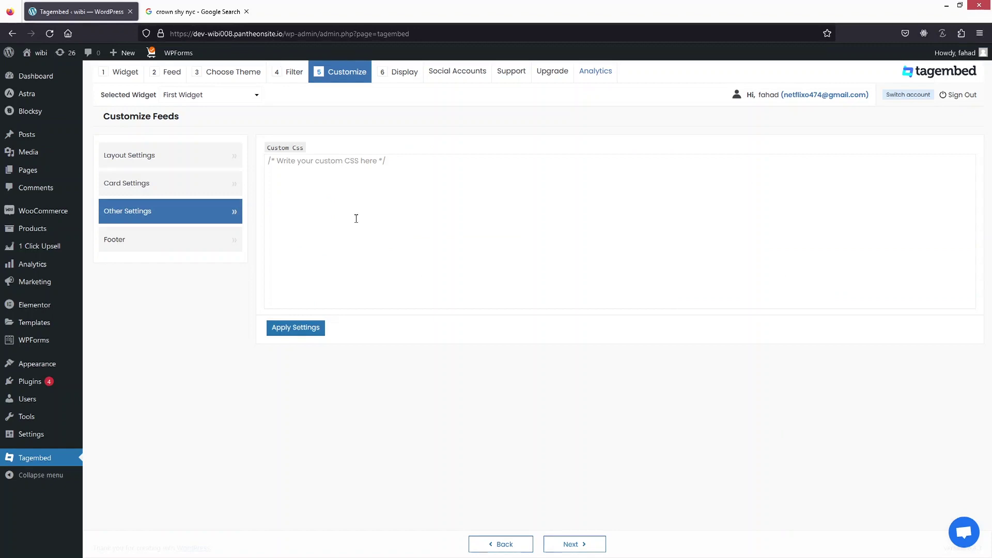
left_click(167, 250)
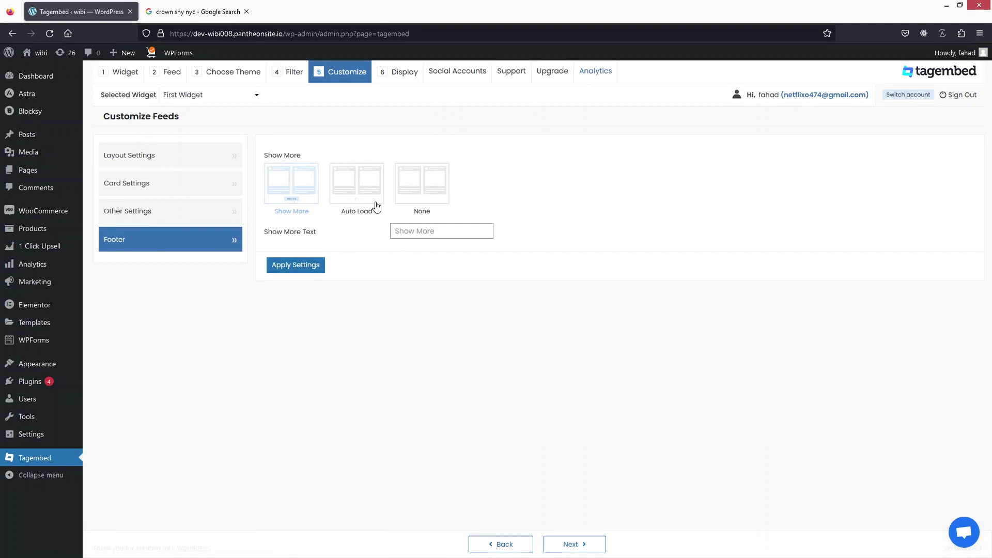
left_click(596, 551)
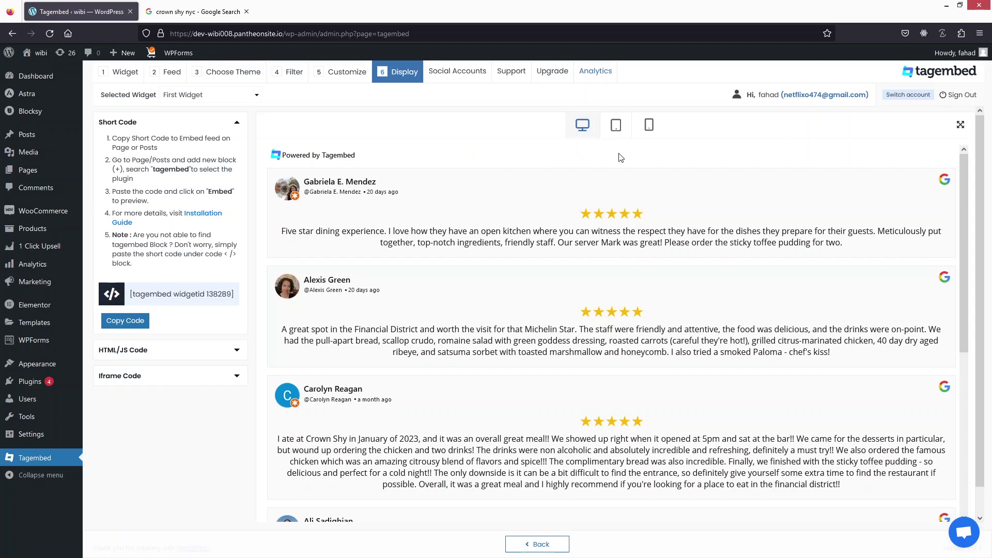
Step: Preview the reviews feed at tablet and mobile widths and copy the widget shortcode
left_click(616, 126)
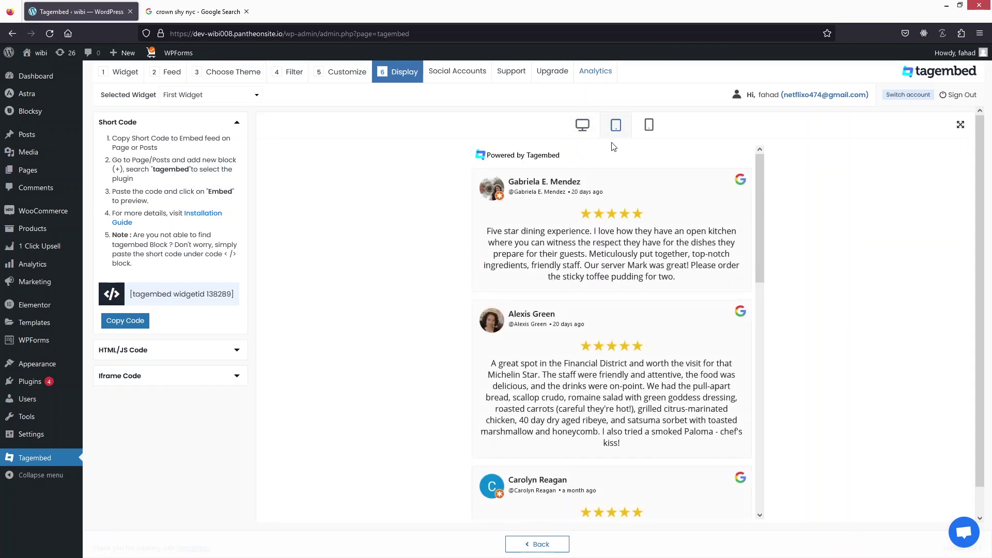
left_click(652, 130)
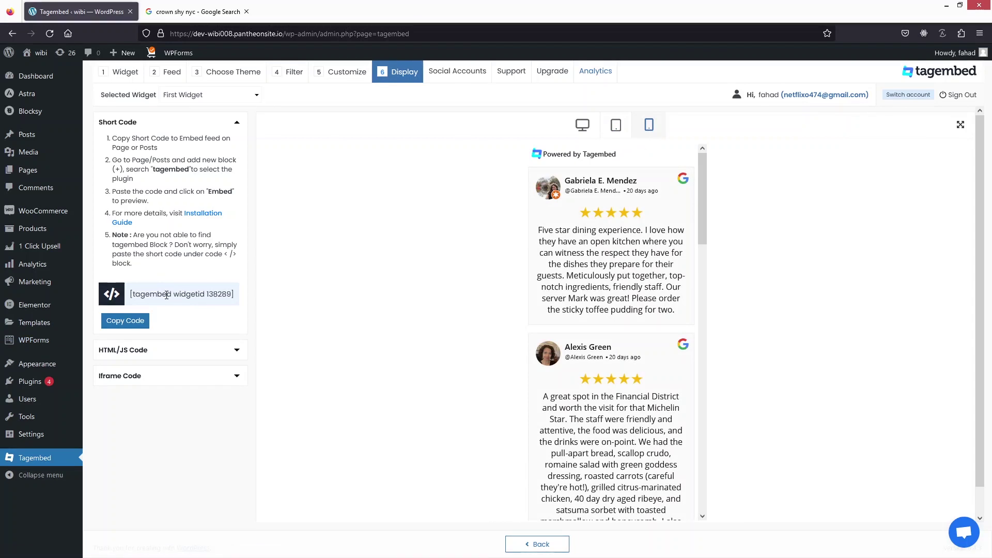
left_click(135, 327)
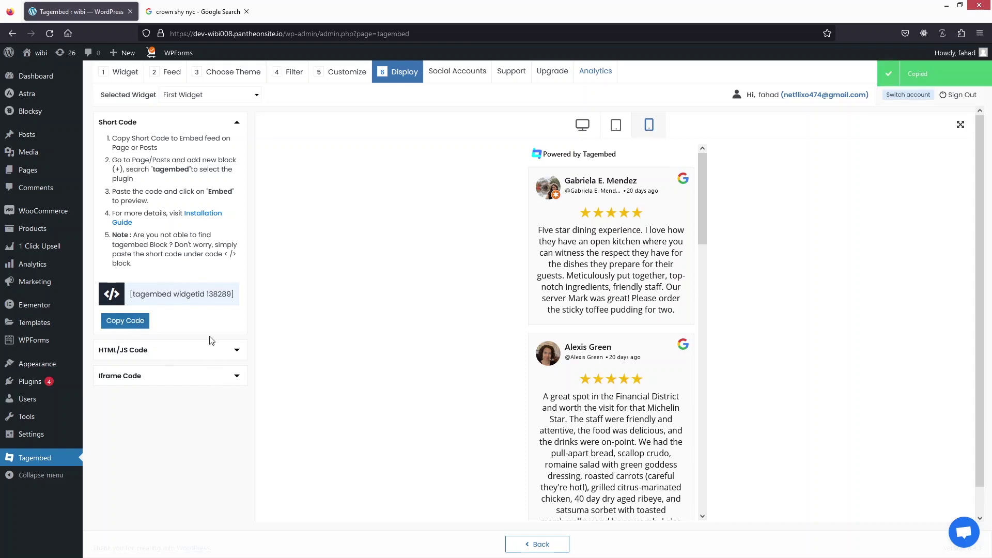
Step: Check the HTML/JS and Iframe embed codes, then copy the [tagembed widgetid 138289] shortcode
left_click(234, 351)
scroll(161, 247, "down", 2)
scroll(160, 247, "up", 3)
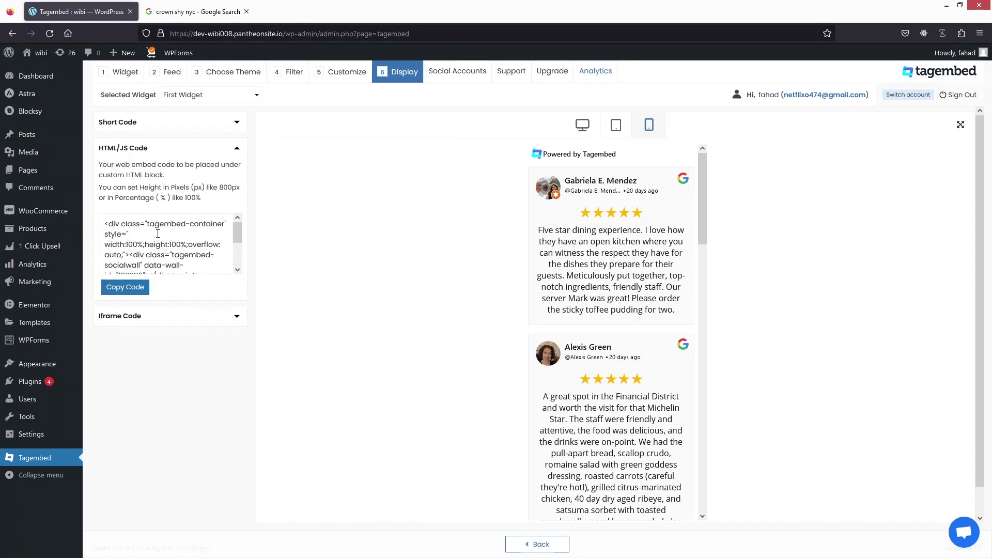
scroll(157, 238, "down", 3)
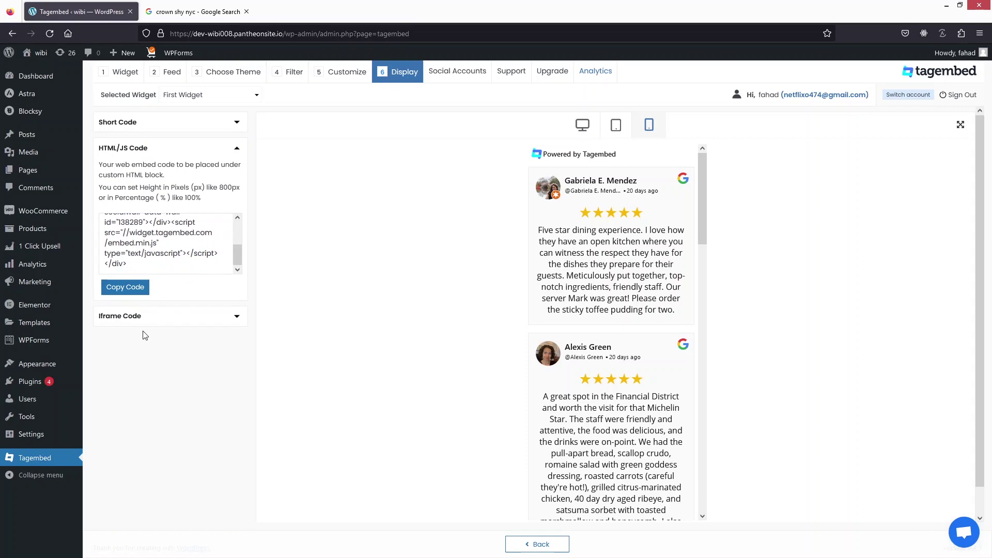
left_click(148, 317)
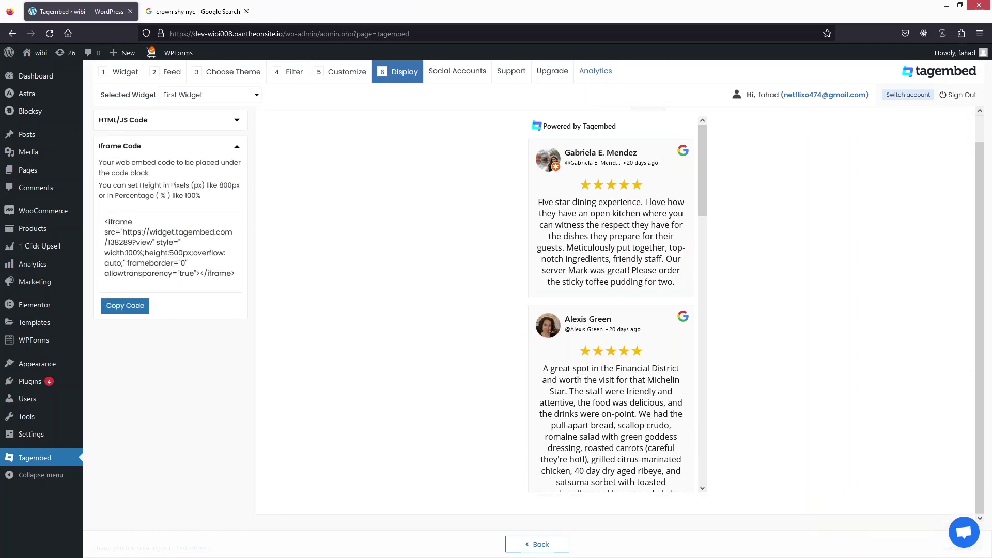
scroll(181, 266, "up", 1)
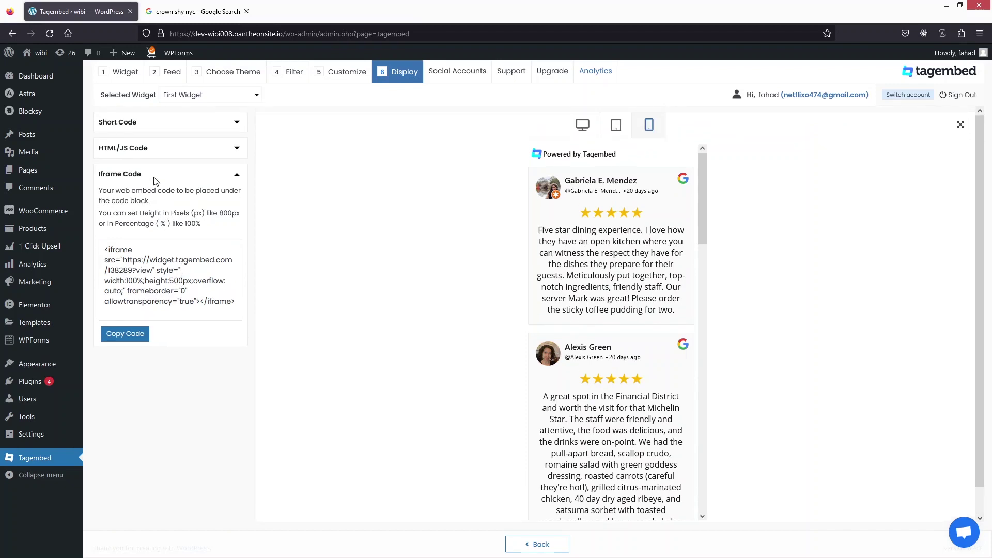
left_click(147, 128)
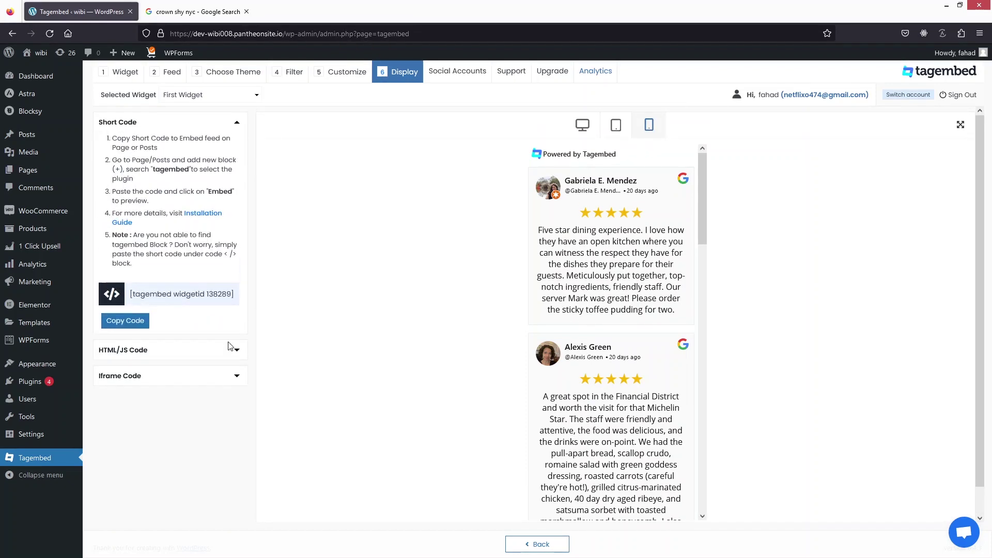
left_click(126, 324)
mouse_move(36, 171)
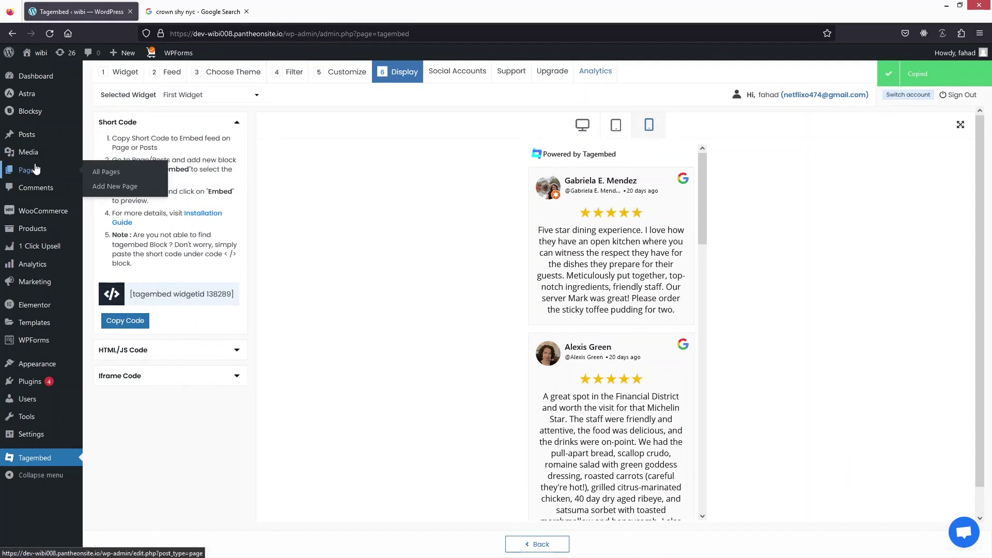
Step: Create and publish a 'Google Reviews' page with a Shortcode block holding [tagembed widgetid 138289]
left_click(144, 191)
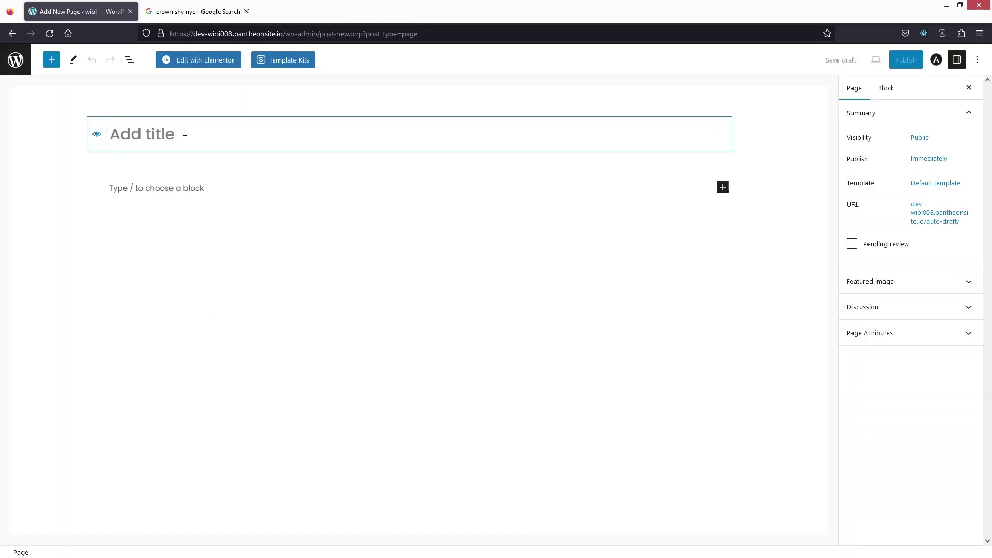
key("ctrl+v")
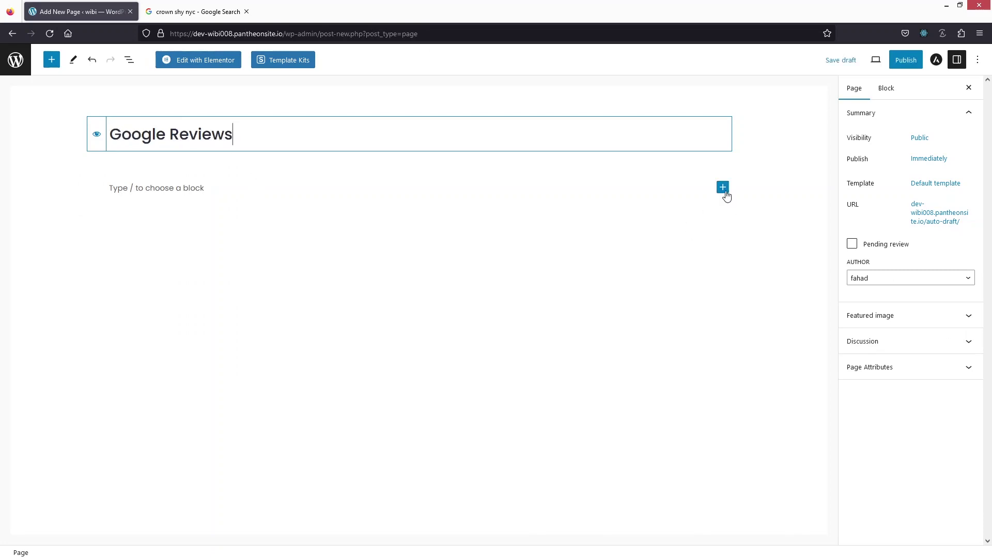
left_click(725, 191)
left_click(725, 190)
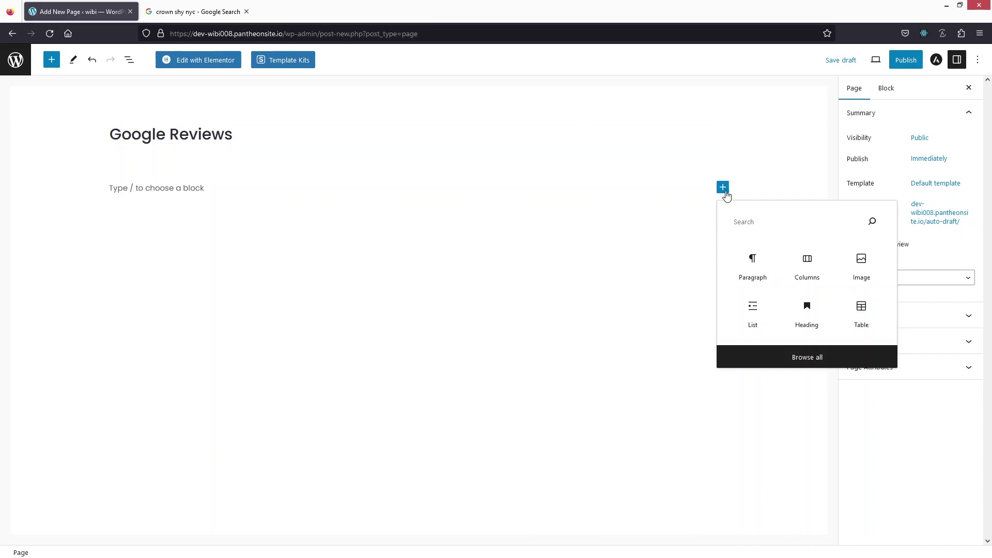
type("short")
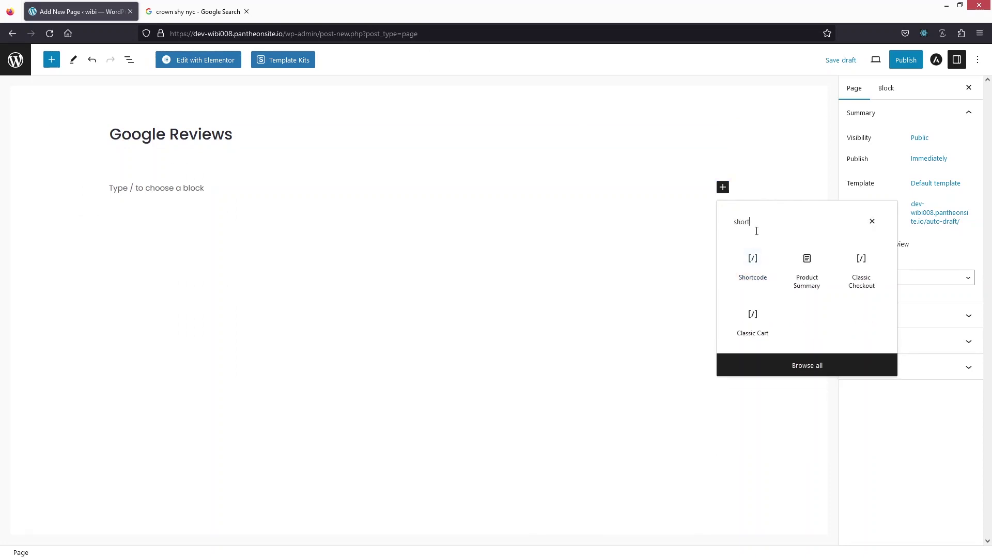
left_click(753, 261)
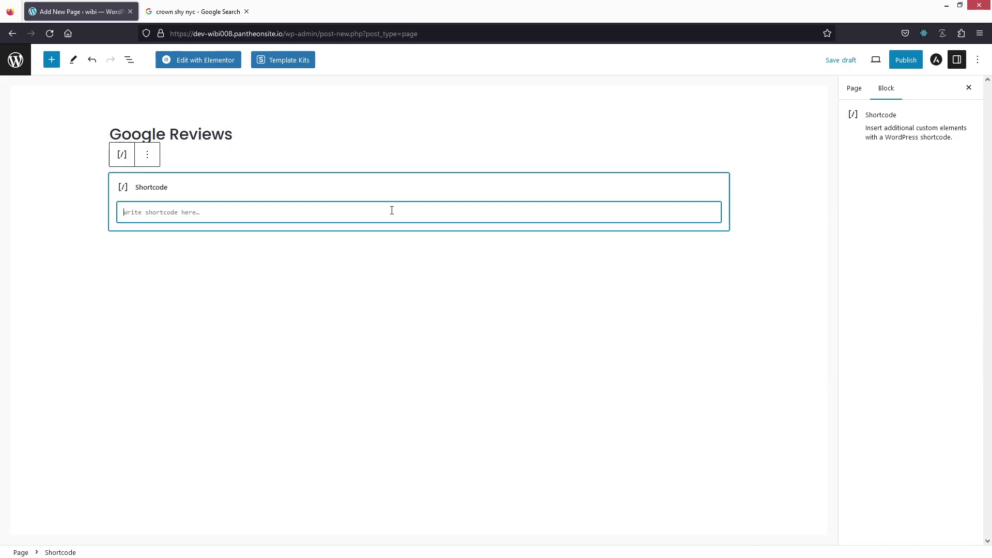
key("ctrl+v")
left_click(413, 269)
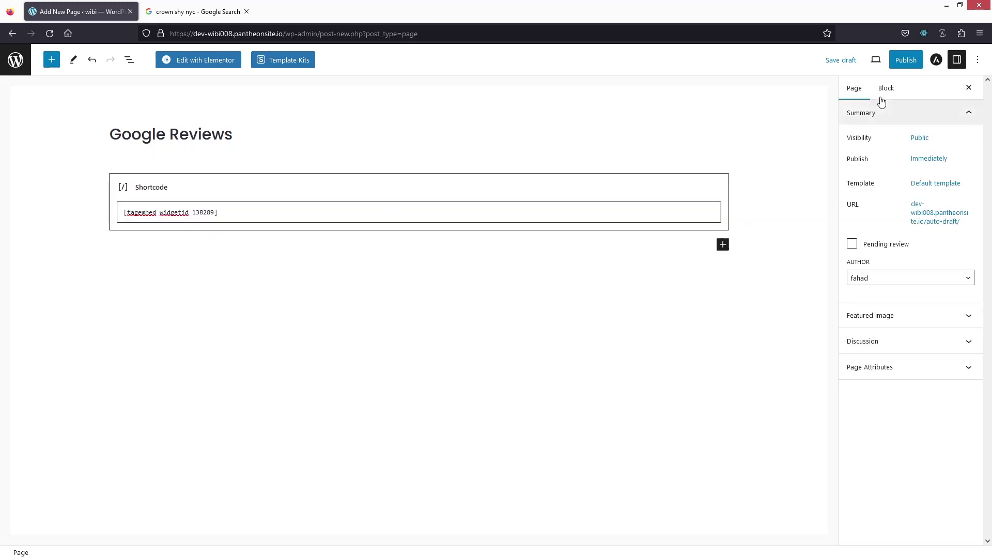
left_click(905, 61)
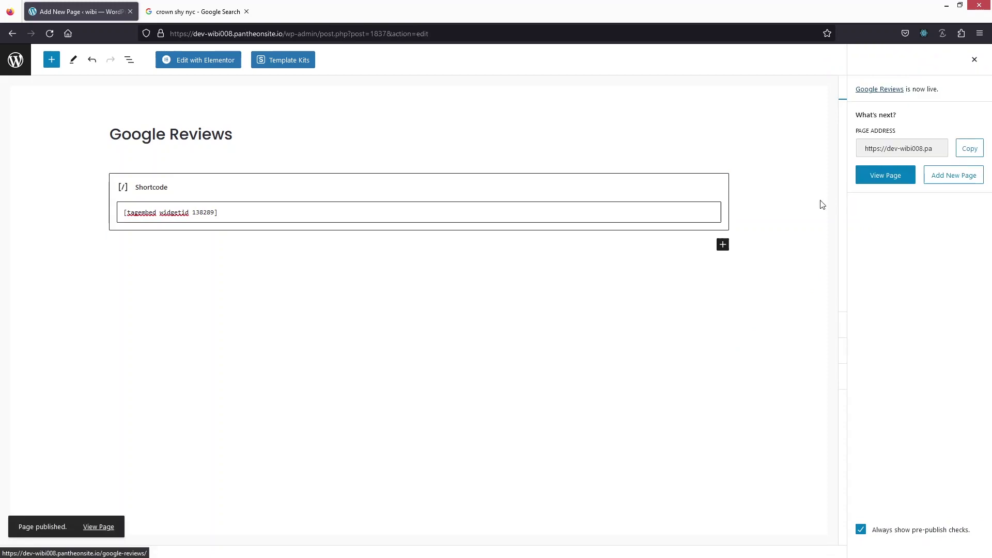
Step: Open the live Google Reviews page and scroll through the Crown Shy five-star reviews
left_click(861, 176)
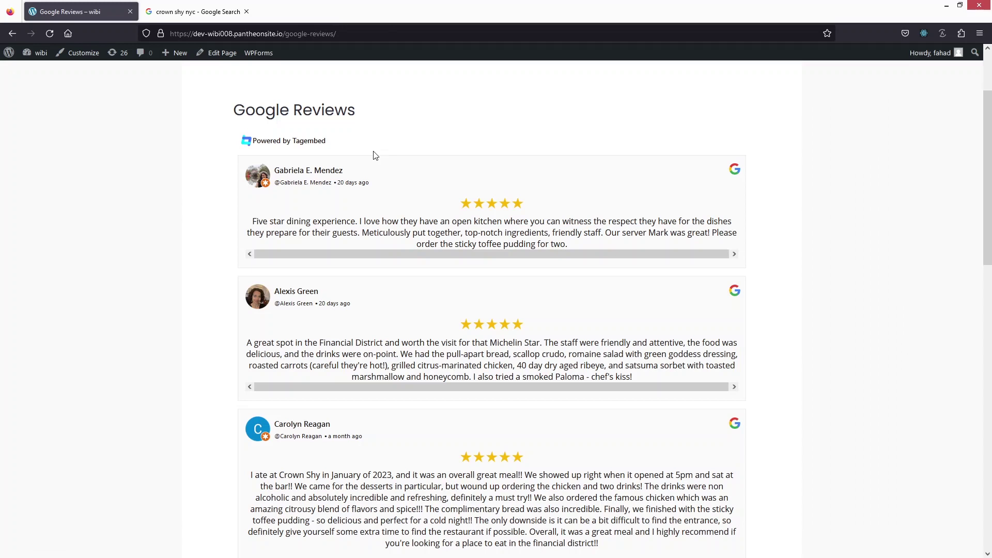
scroll(376, 153, "down", 1)
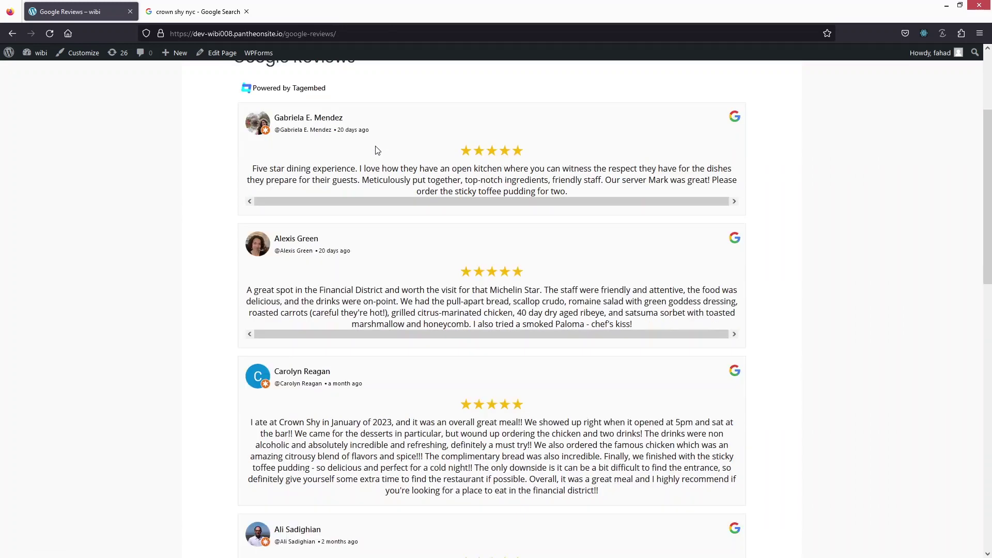